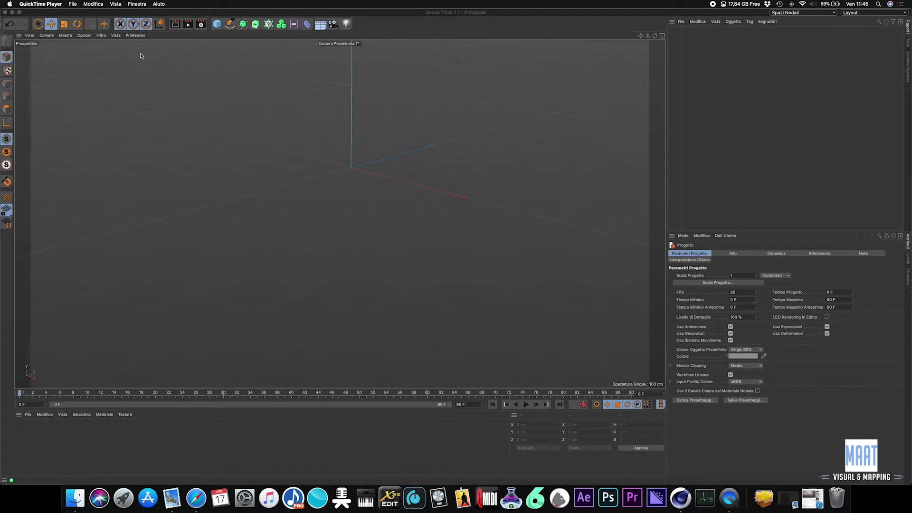
# Step: Switch from QuickTime Player to the empty untitled Cinema 4D project
pyautogui.click(119, 13)
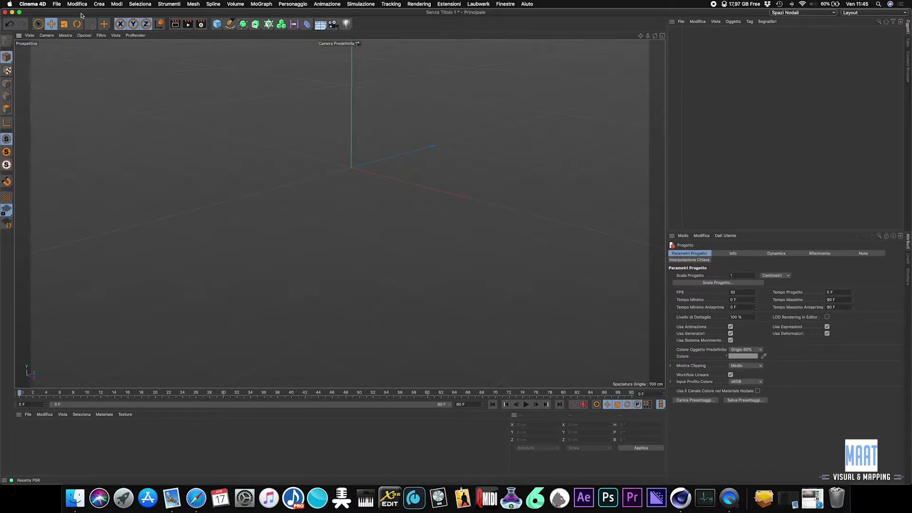
# Step: Review the Renderer > Team Render preferences (enabled, port 5400, network sharing), then close them
pyautogui.click(41, 5)
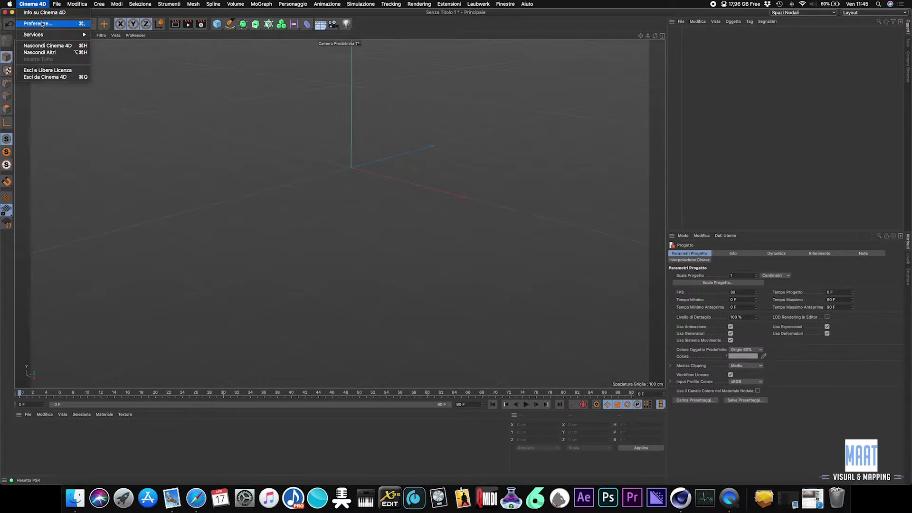
pyautogui.click(43, 24)
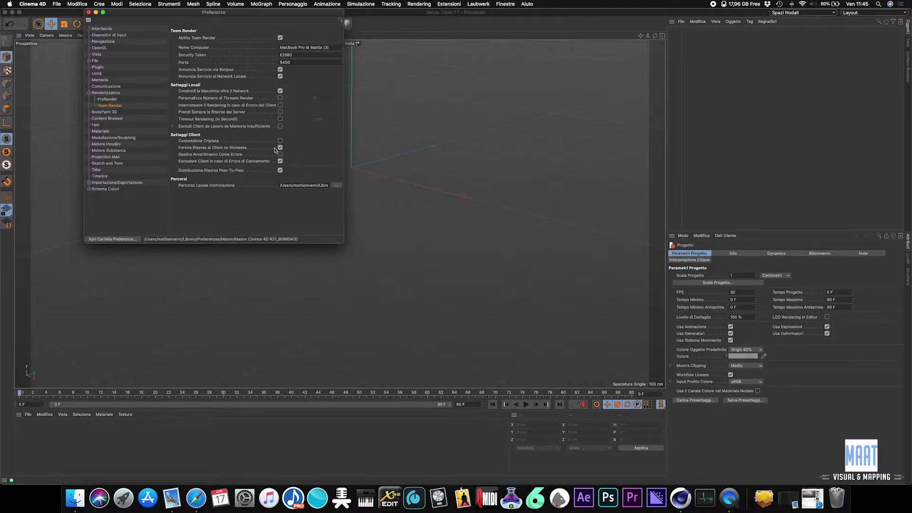
pyautogui.click(104, 99)
pyautogui.click(109, 106)
pyautogui.click(90, 13)
# Step: Open Rendering > Macchine Team Render to list the local machine and MacBook Pro client
pyautogui.click(416, 4)
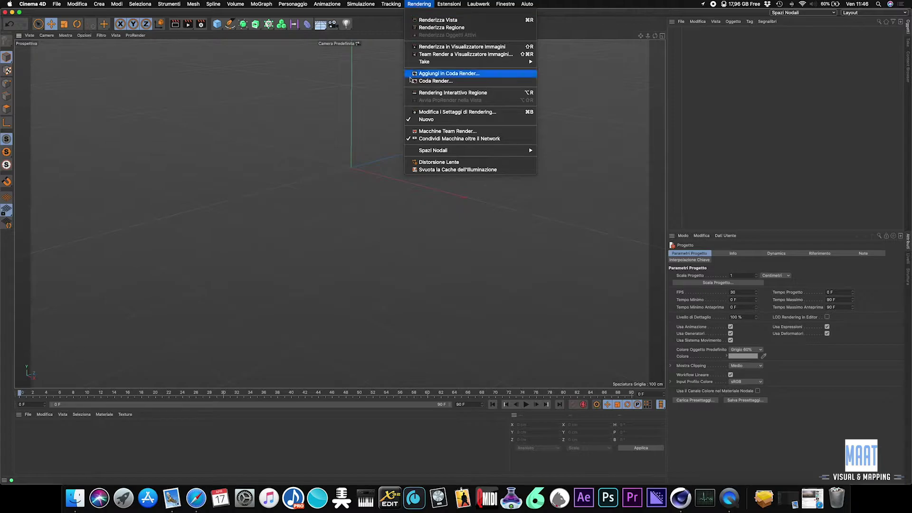
pyautogui.click(440, 132)
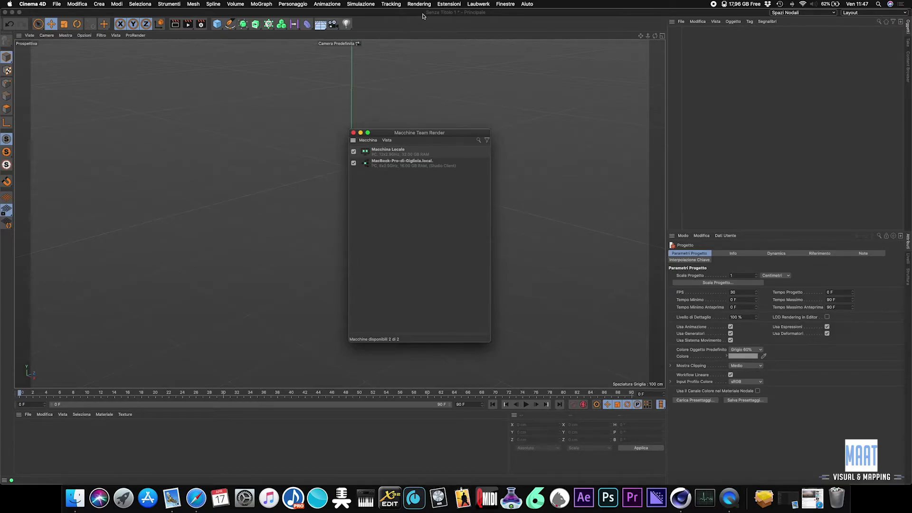
pyautogui.click(368, 141)
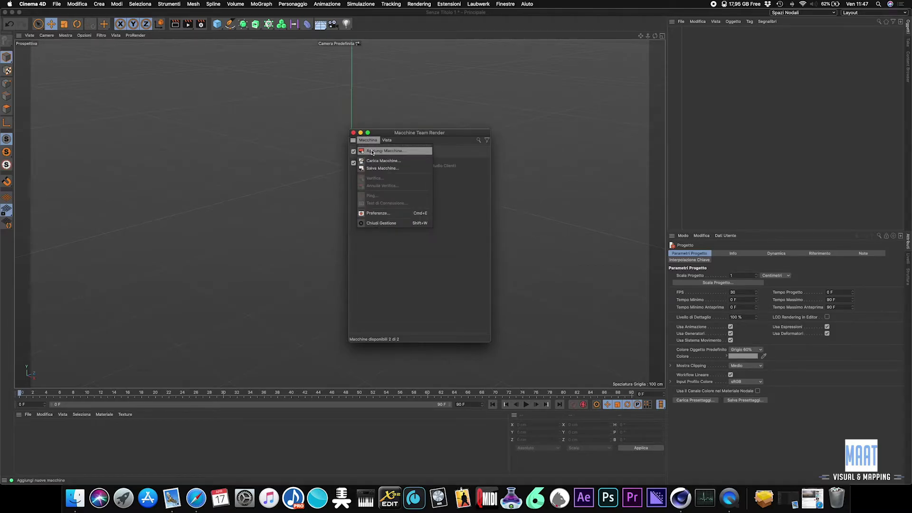
pyautogui.click(372, 151)
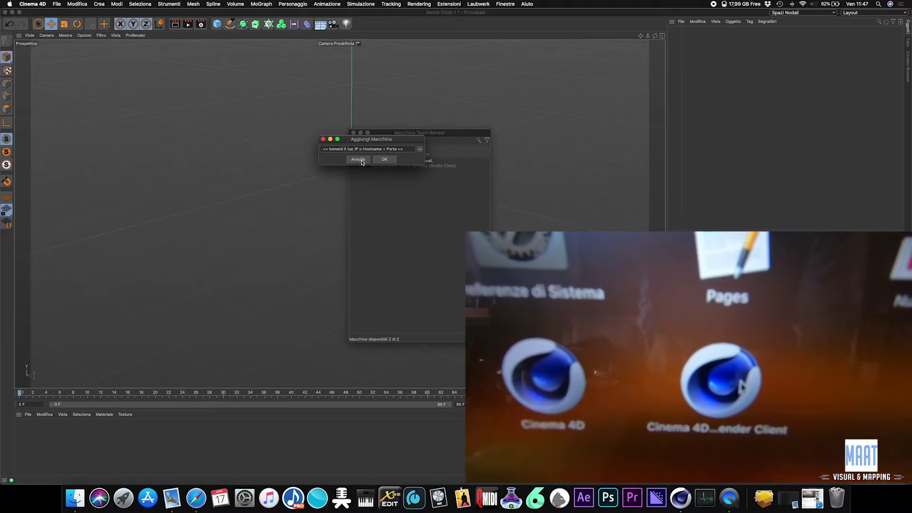
pyautogui.click(362, 162)
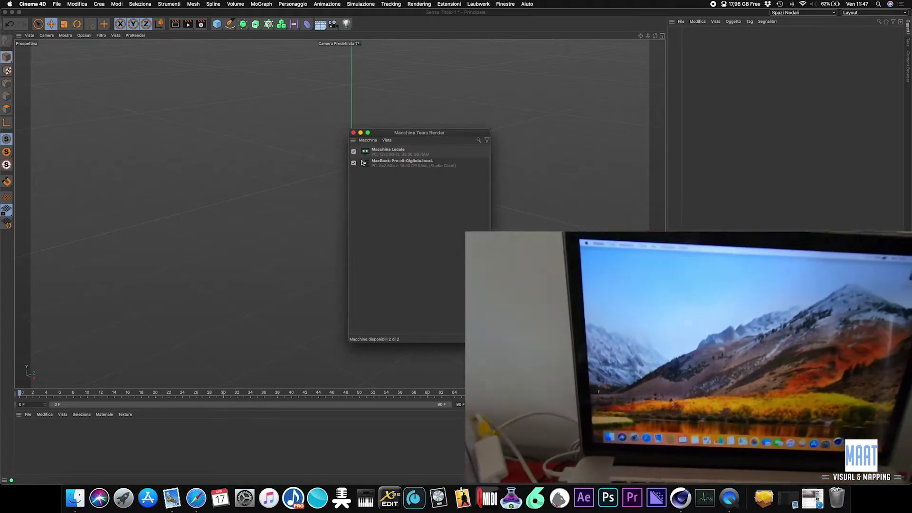
pyautogui.click(32, 4)
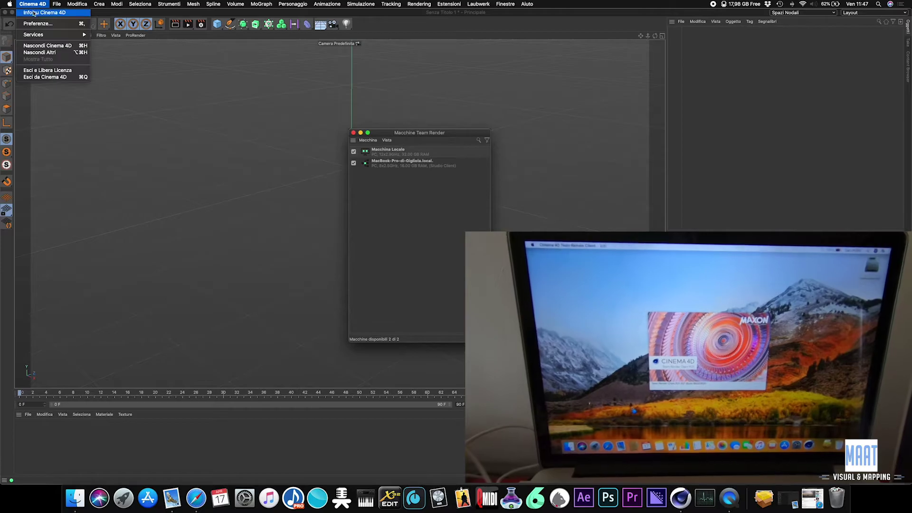
pyautogui.click(39, 23)
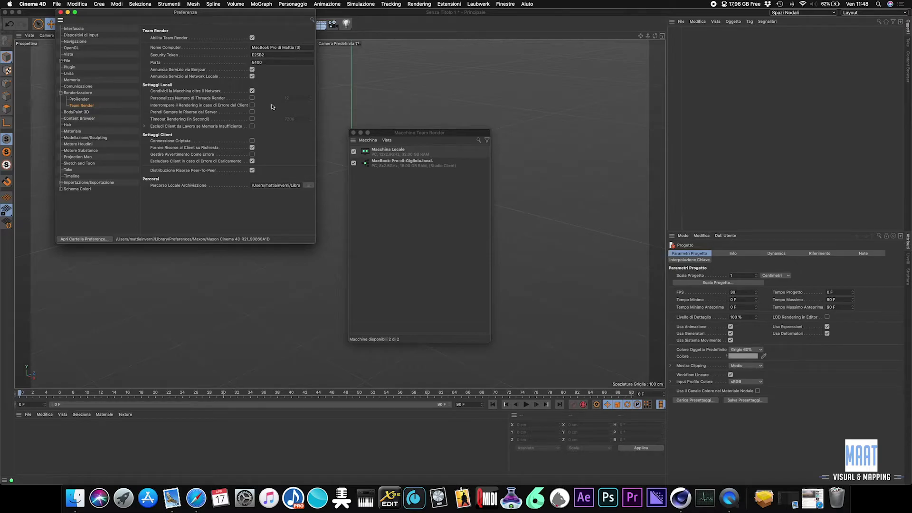
pyautogui.click(60, 13)
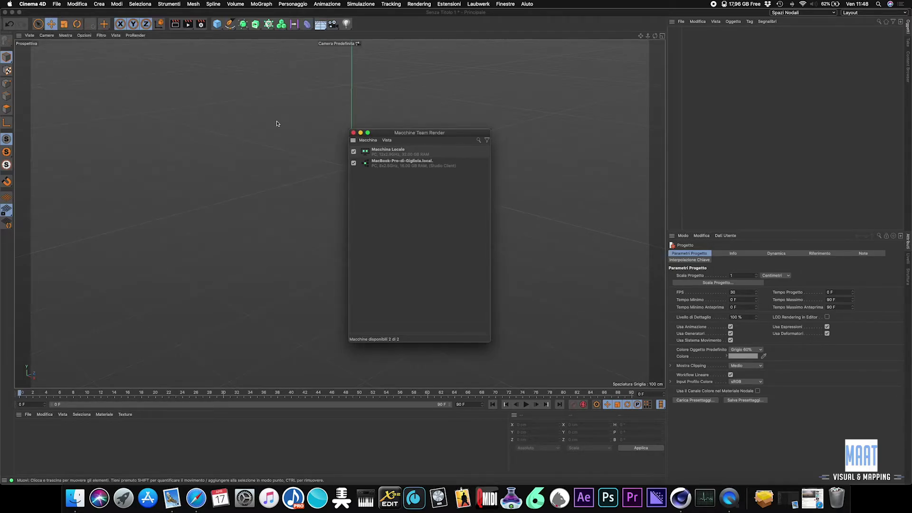